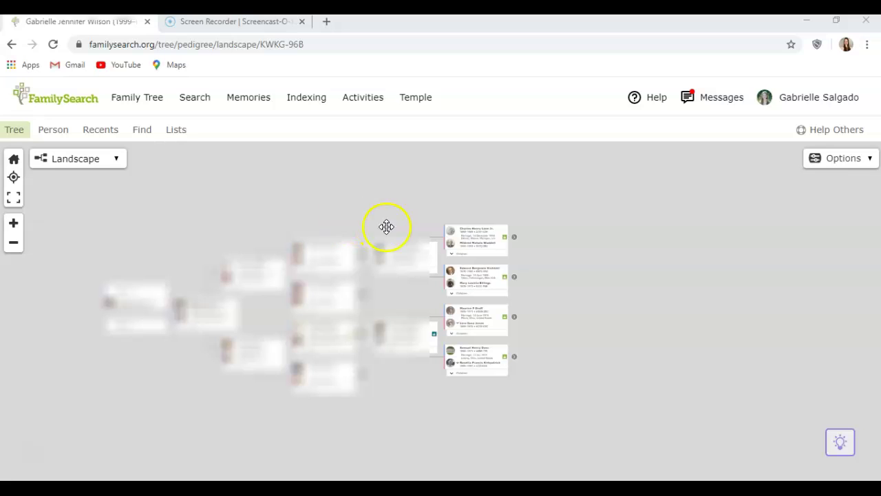
Open the person page of the wife in the second couple of the farthest displayed generation in the landscape pedigree.
left_click(146, 101)
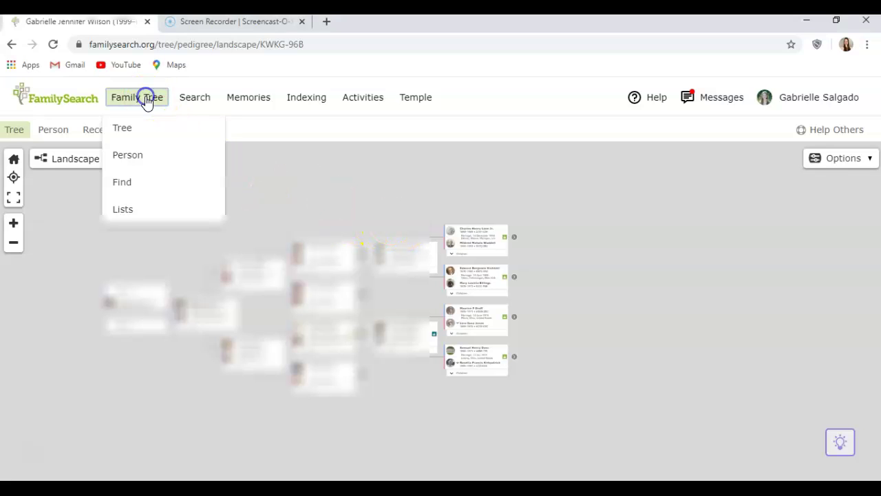
left_click(349, 175)
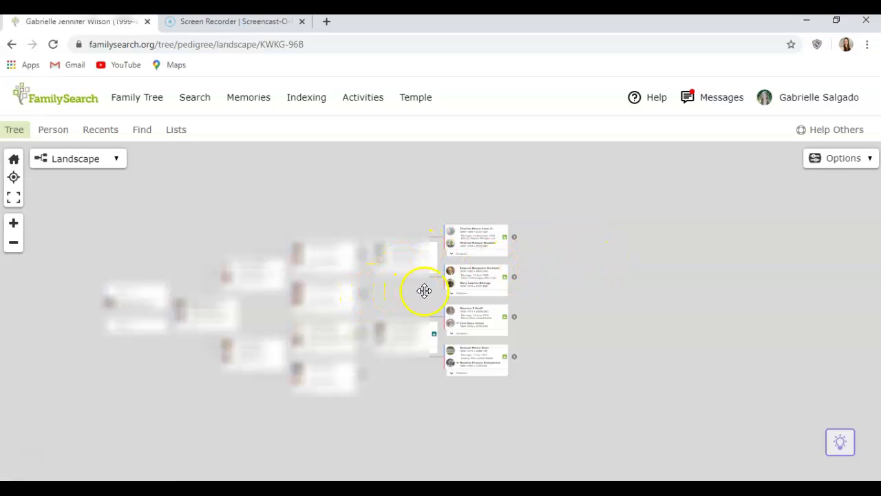
left_click(467, 287)
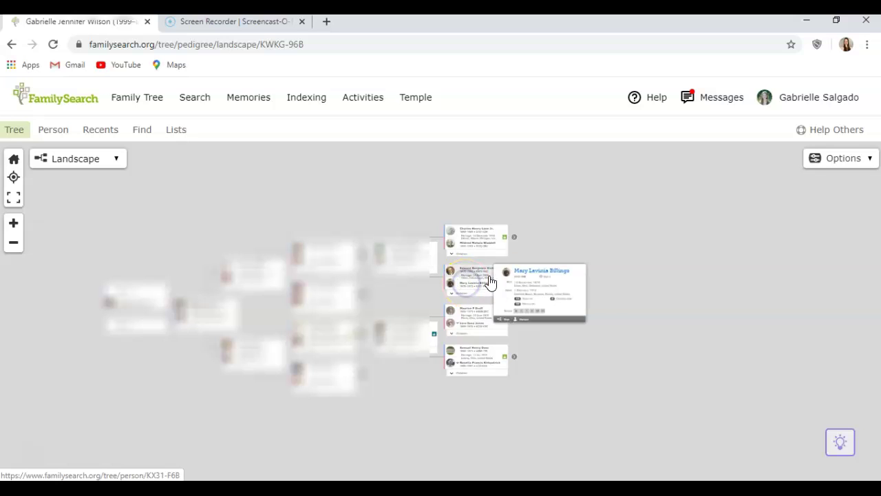
left_click(541, 275)
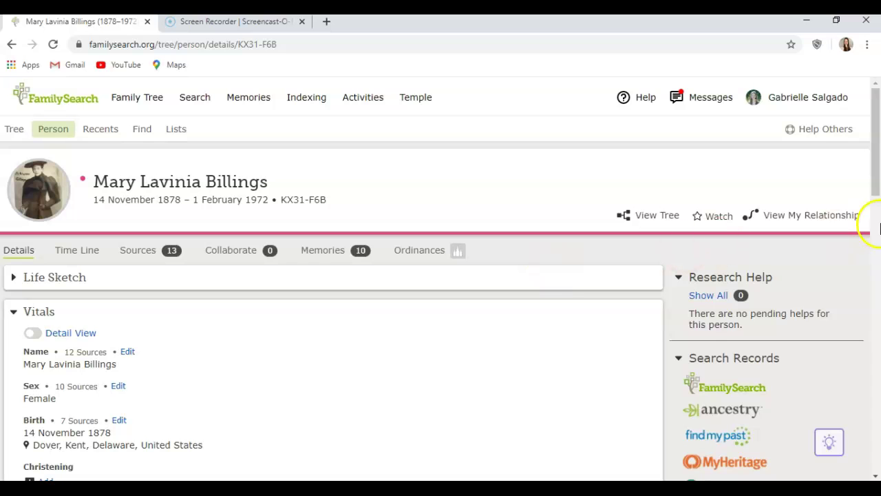
Examine the Family Members section, comparing the Spouses and Children group with the Parents and Siblings group.
left_click(879, 168)
left_click_drag(879, 168, 877, 407)
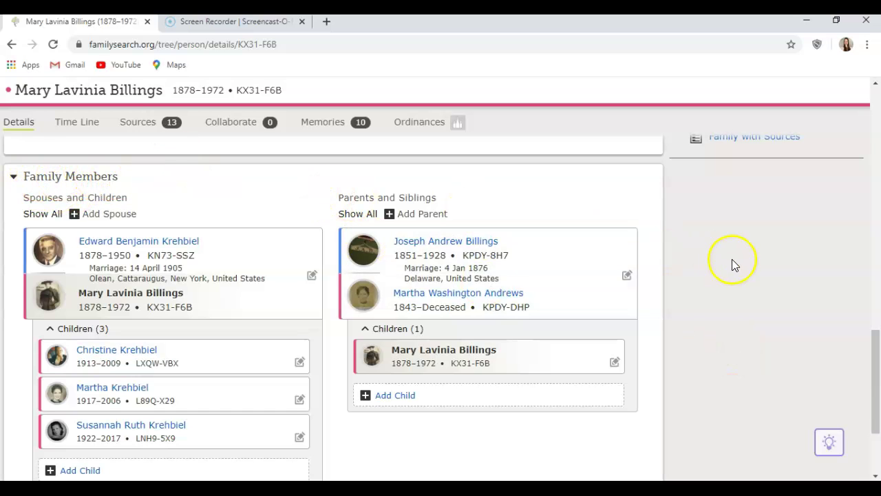
scroll(877, 346, "down", 1)
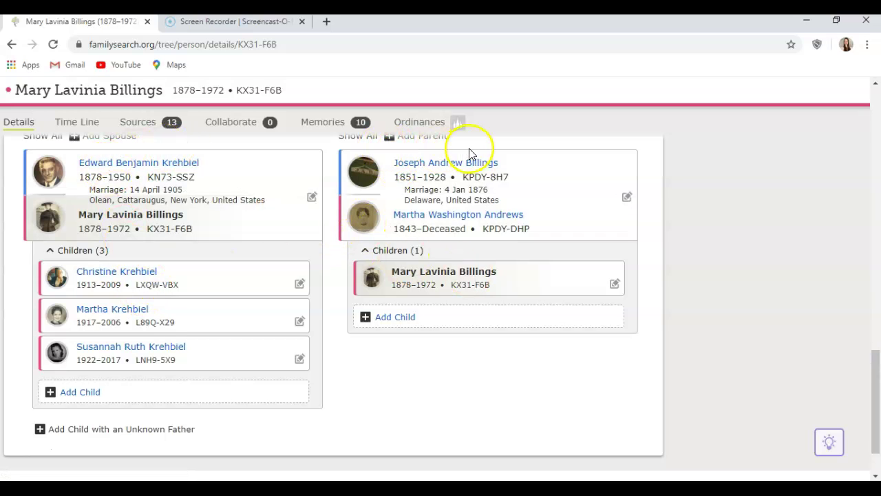
scroll(875, 349, "up", 1)
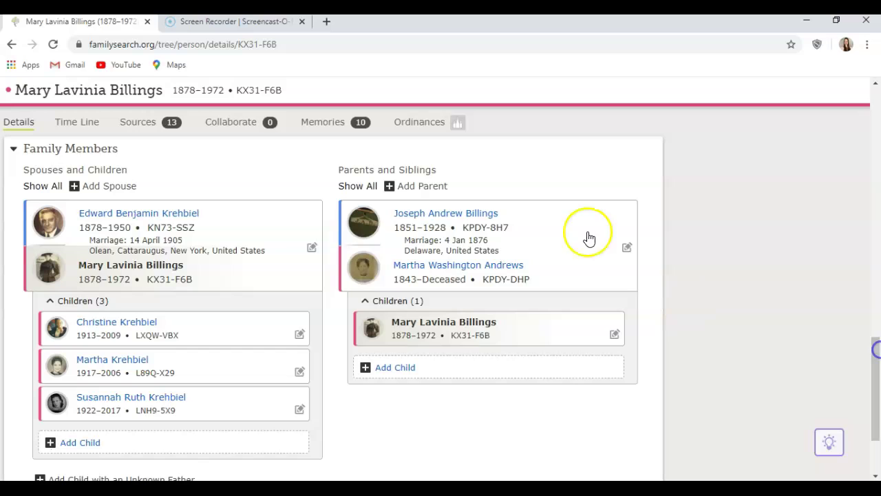
left_click_drag(126, 170, 32, 171)
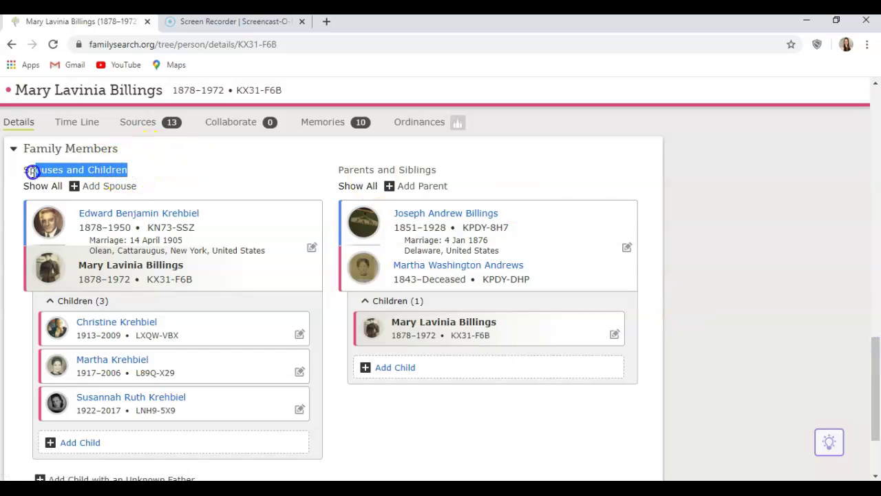
left_click_drag(437, 171, 343, 173)
left_click(726, 238)
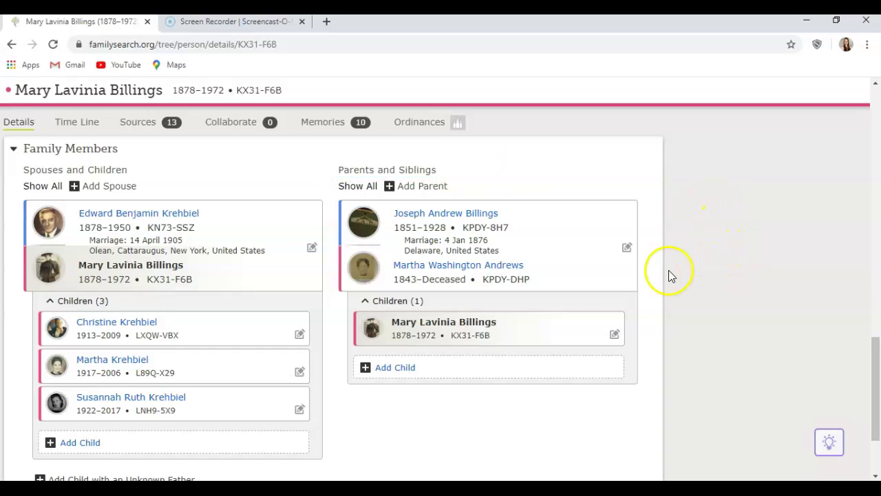
Look at the By ID Number option of the Add Child form for the ancestor's parents, and close the form.
left_click(403, 368)
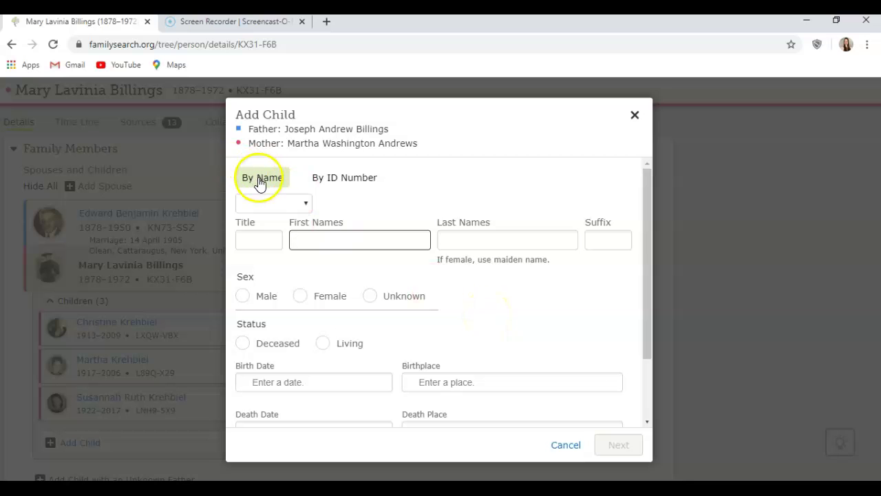
left_click(330, 180)
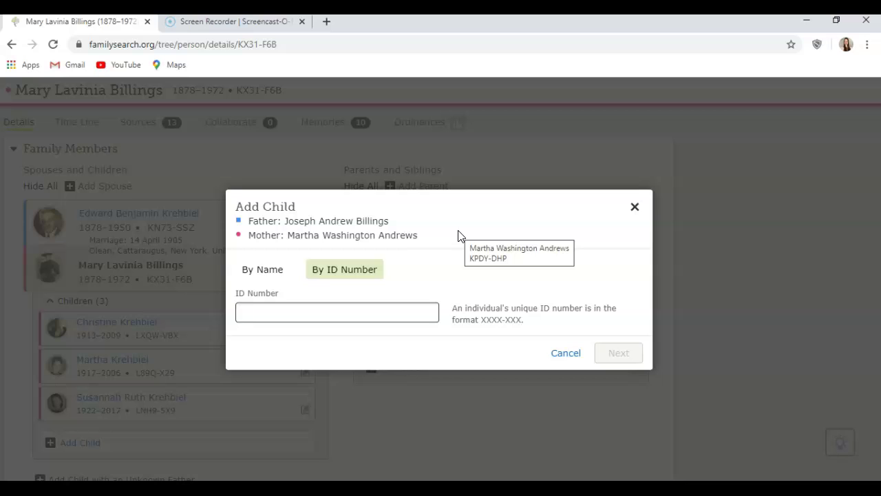
left_click(369, 251)
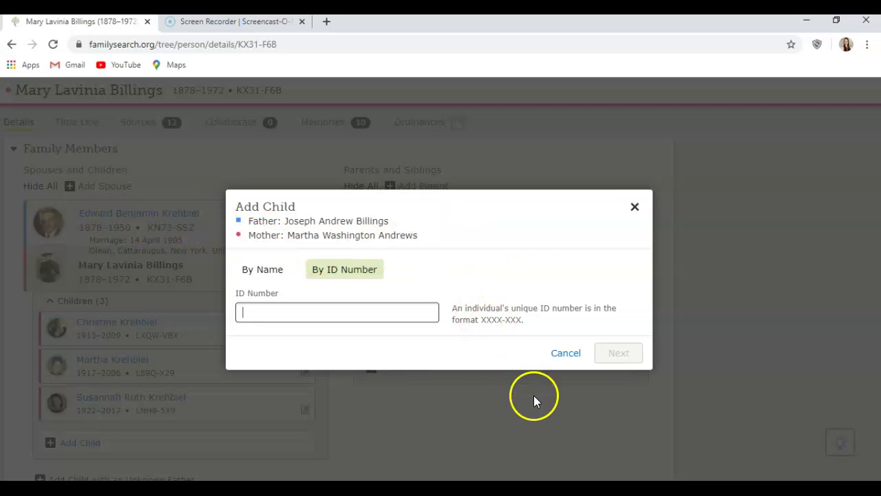
left_click(635, 206)
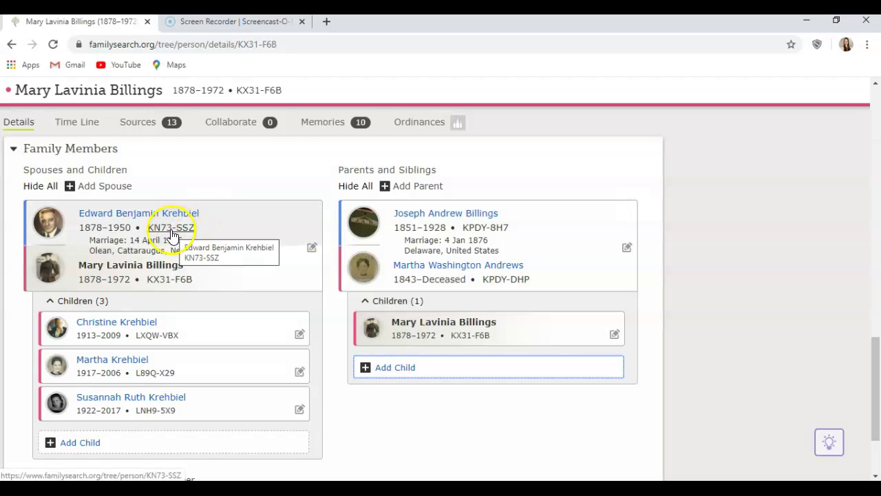
Start adding a child by name to the ancestor's parents, entering the title Mr. and the child's first and last names.
left_click(408, 367)
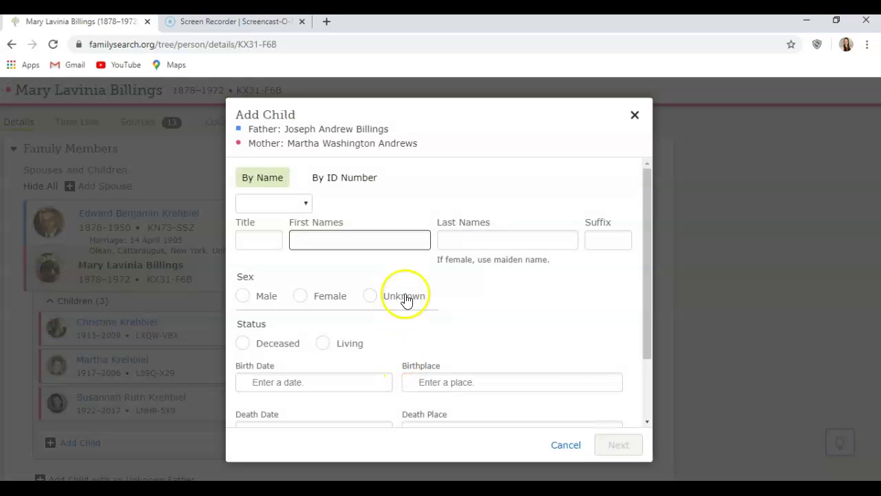
left_click(352, 176)
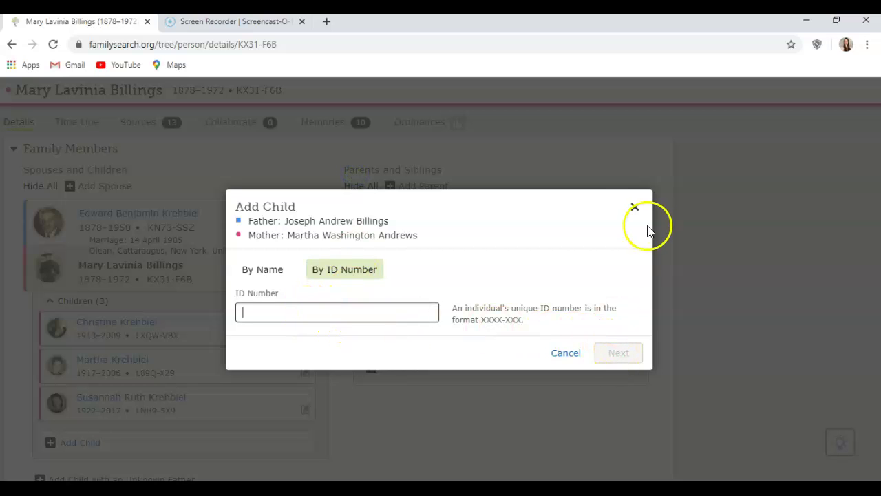
left_click(265, 281)
left_click(310, 242)
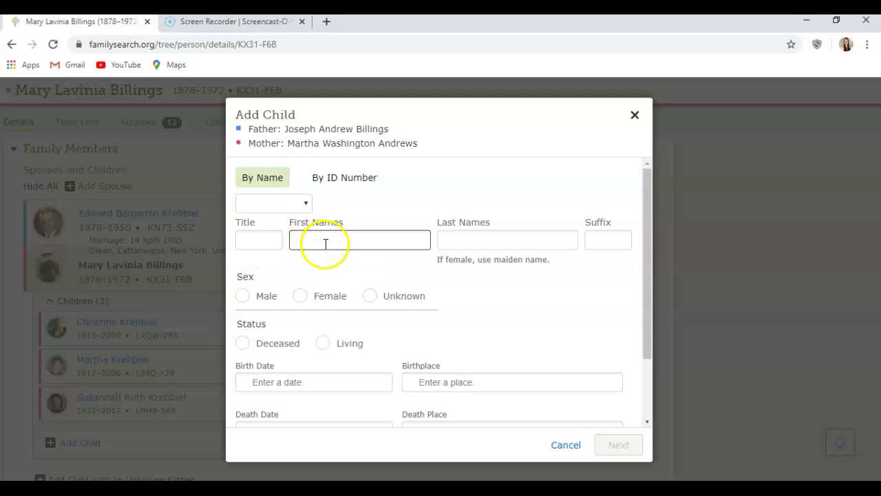
left_click(264, 242)
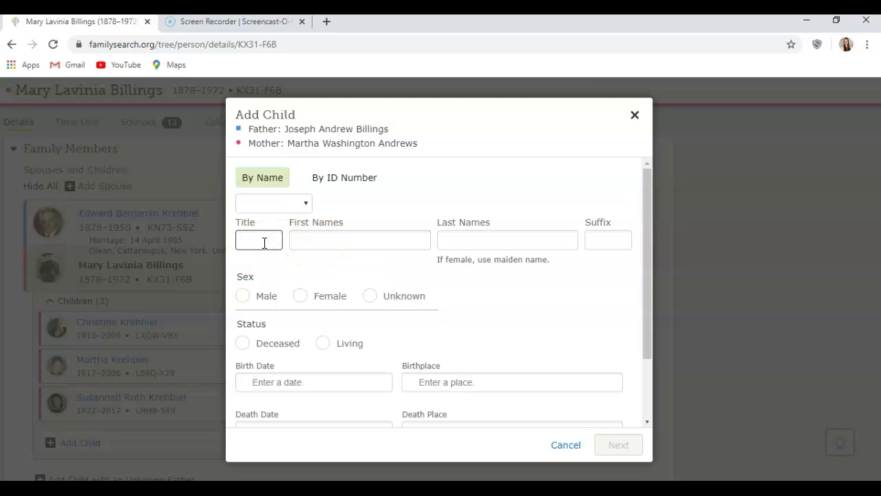
left_click(322, 245)
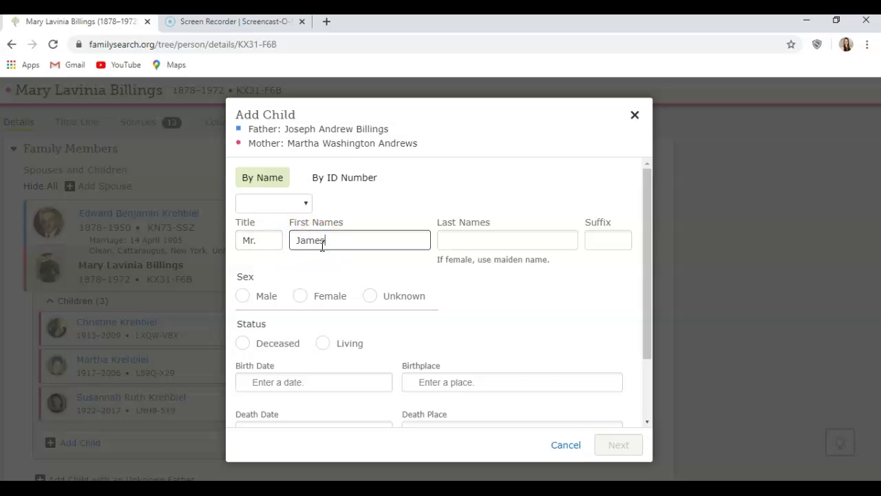
left_click(481, 238)
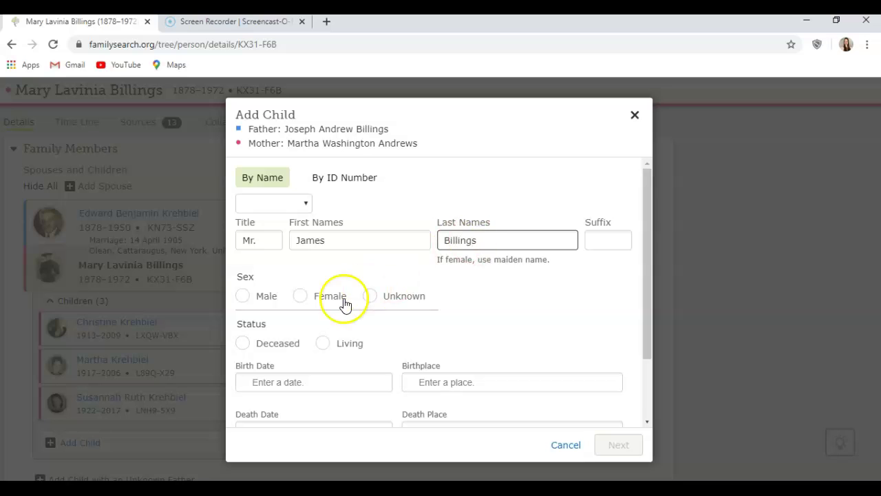
Set the child's sex to Male and status to Deceased, and review the birth, death and additional find options.
left_click(242, 297)
left_click(245, 343)
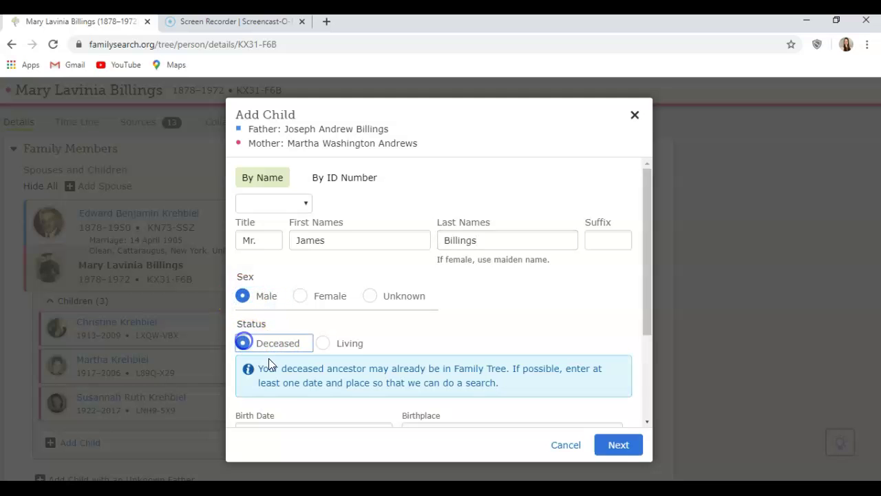
left_click_drag(646, 303, 649, 392)
left_click(285, 314)
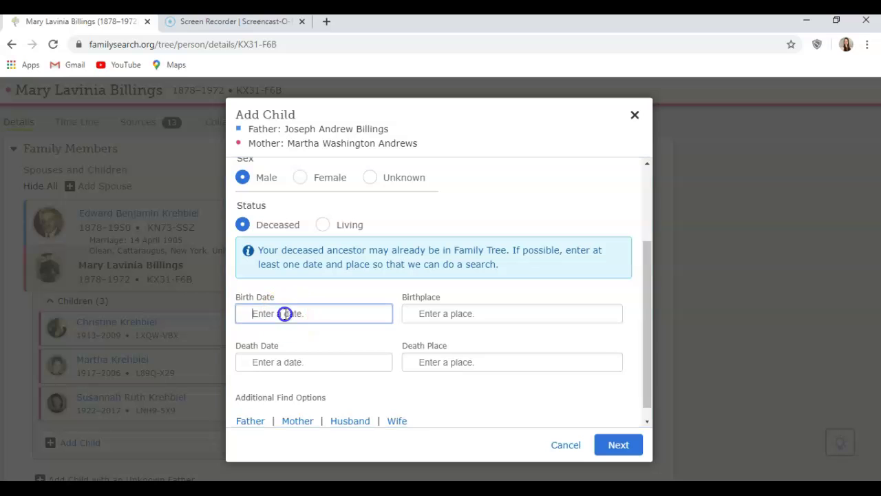
left_click(305, 360)
left_click_drag(647, 326, 650, 340)
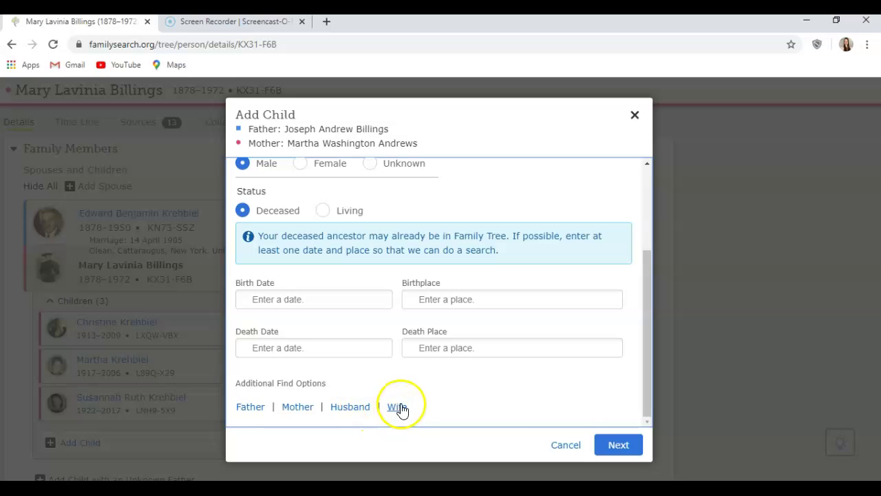
Search the tree for existing matches of the entered child, and close the form without creating the person.
left_click(620, 446)
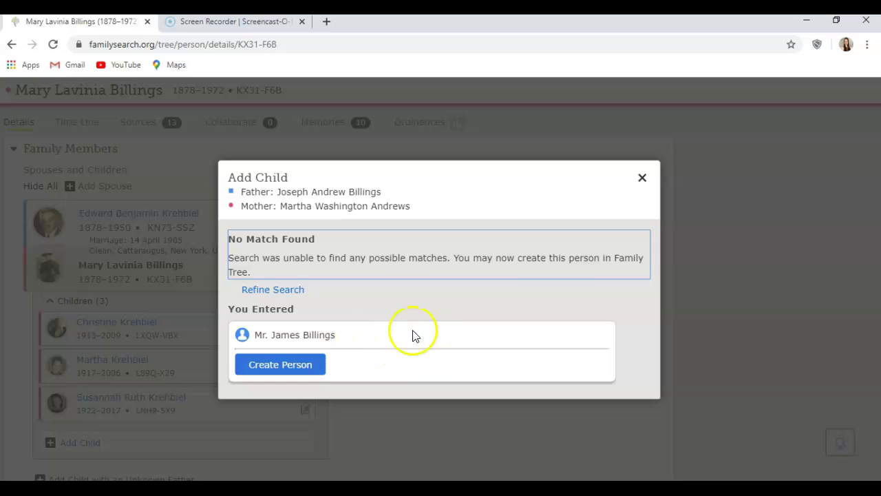
left_click(643, 179)
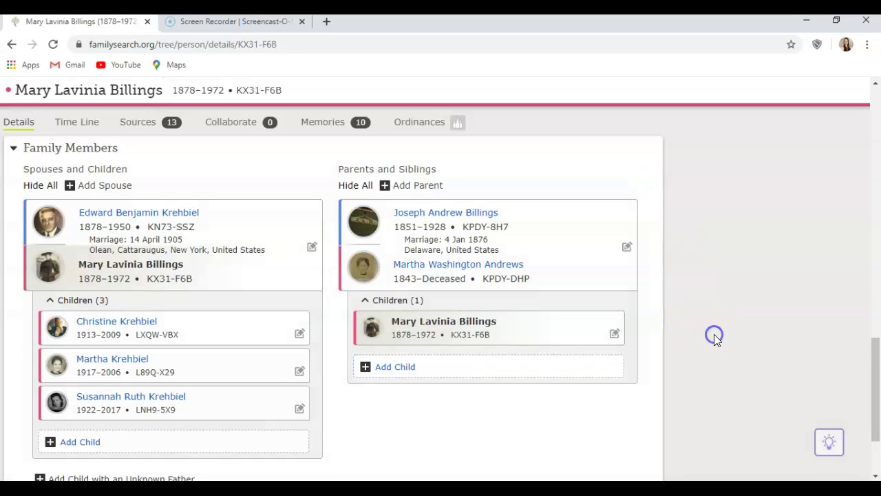
scroll(714, 339, "down", 1)
scroll(714, 339, "up", 1)
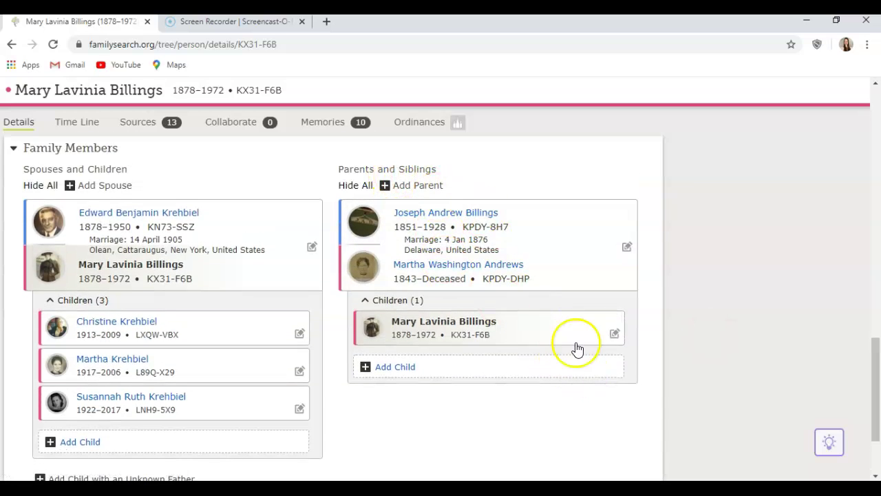
View the Add Child form for the ancestor and her husband, and close it without adding anyone.
scroll(696, 406, "down", 1)
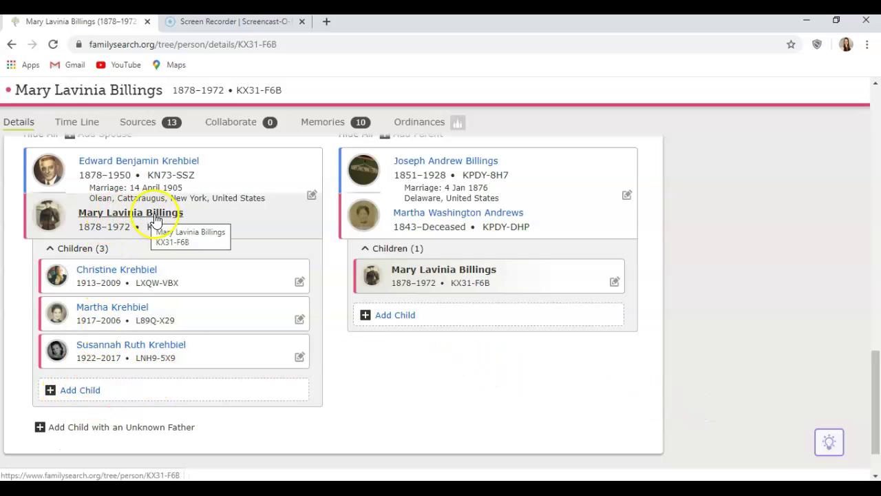
left_click(80, 396)
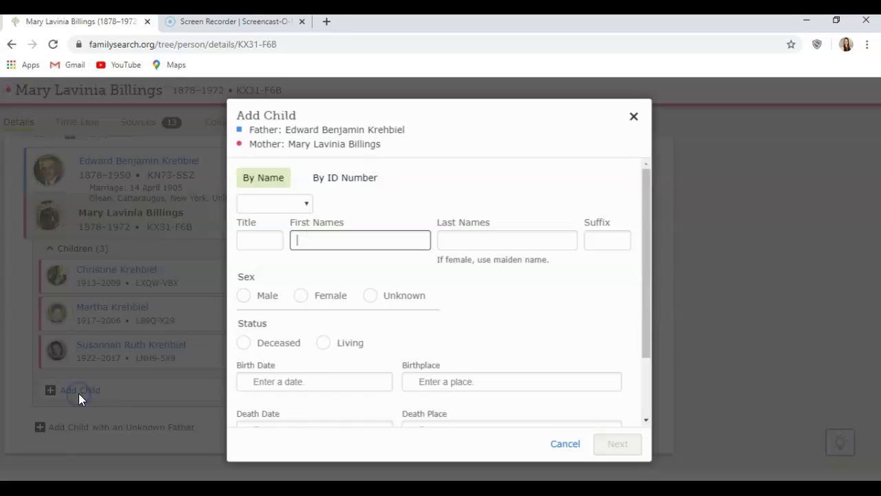
left_click(633, 116)
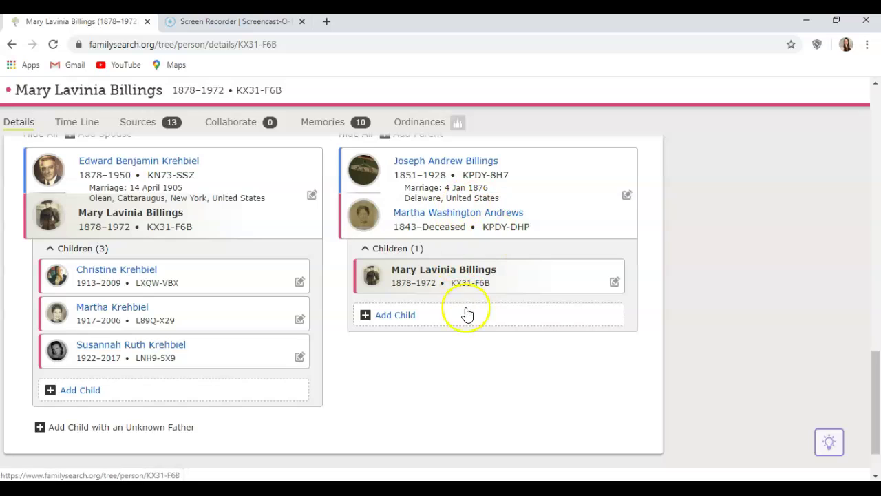
left_click(693, 282)
scroll(693, 283, "up", 1)
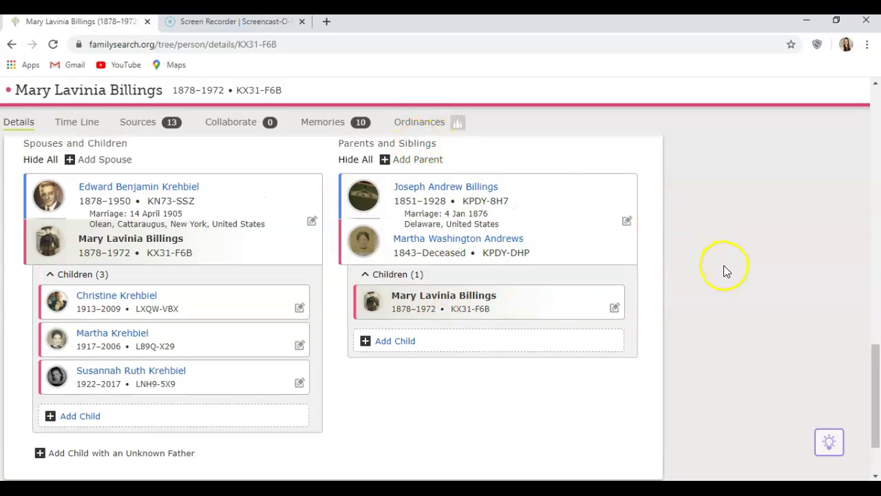
Review the form for adding the ancestor's child with an unknown father, and close it without entering anything.
scroll(708, 301, "down", 3)
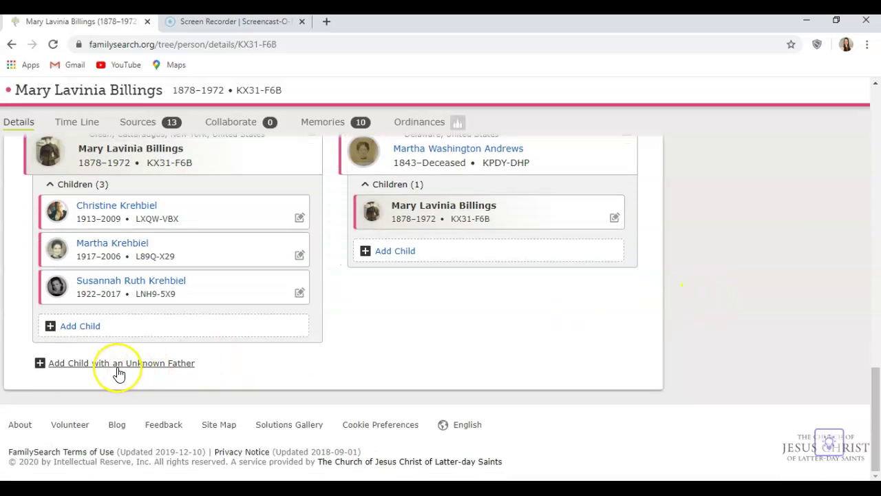
left_click(118, 362)
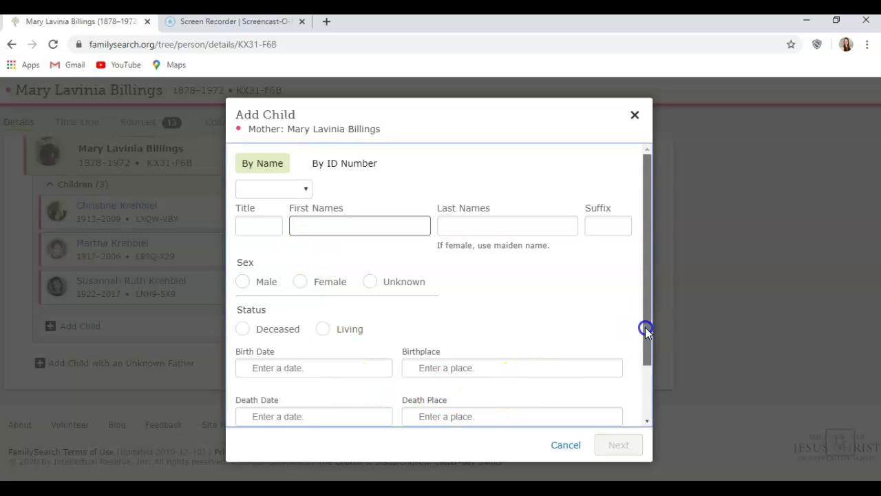
left_click_drag(645, 327, 649, 399)
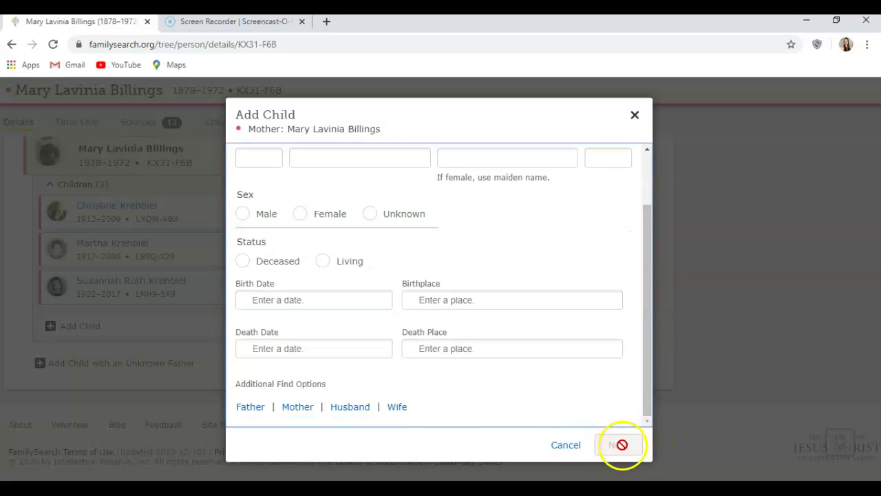
left_click(635, 117)
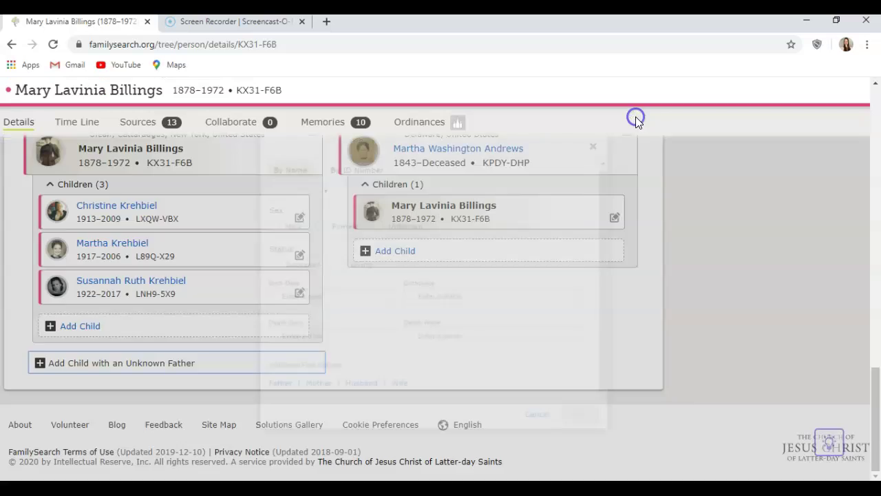
scroll(751, 318, "up", 1)
scroll(751, 318, "up", 2)
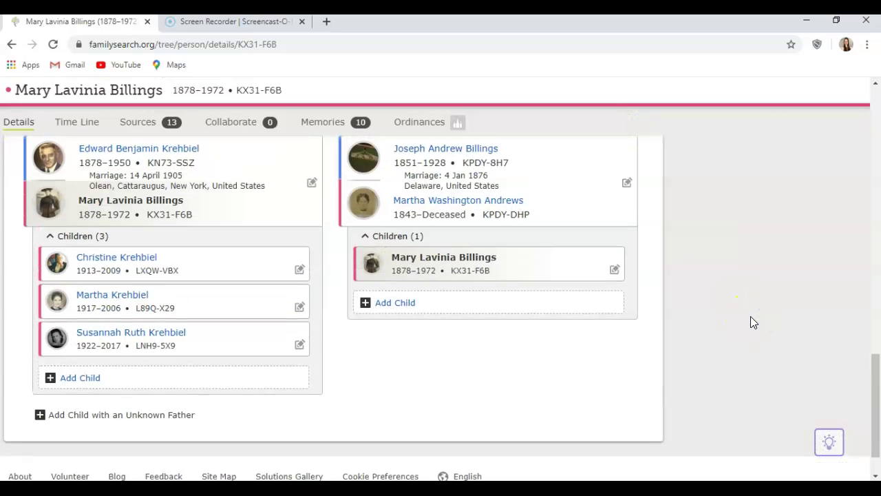